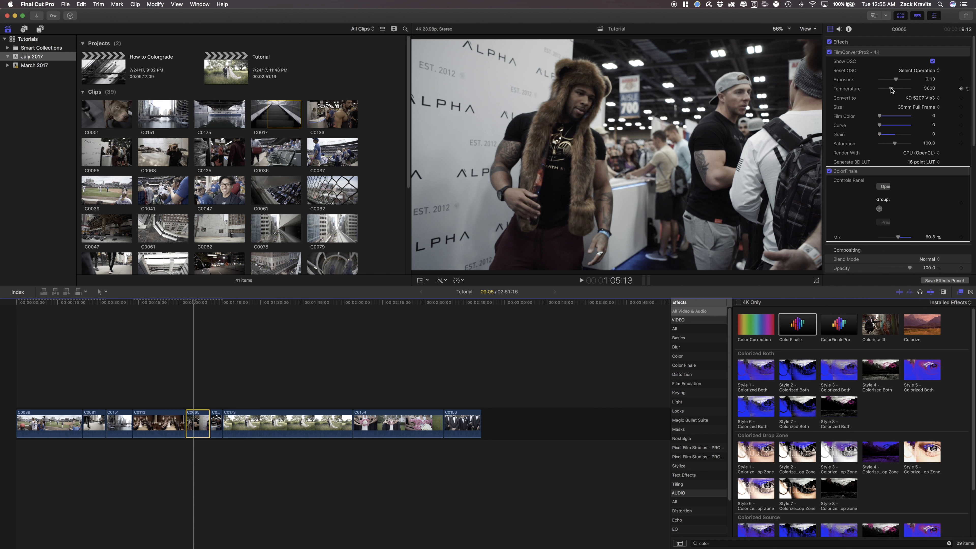
Try a slight FilmConvert temperature shift on clip C0065 and compare the image with ColorFinale off and on
left_click_drag(892, 90, 893, 90)
left_click_drag(893, 89, 892, 89)
left_click(830, 171)
left_click(830, 171)
left_click(830, 171)
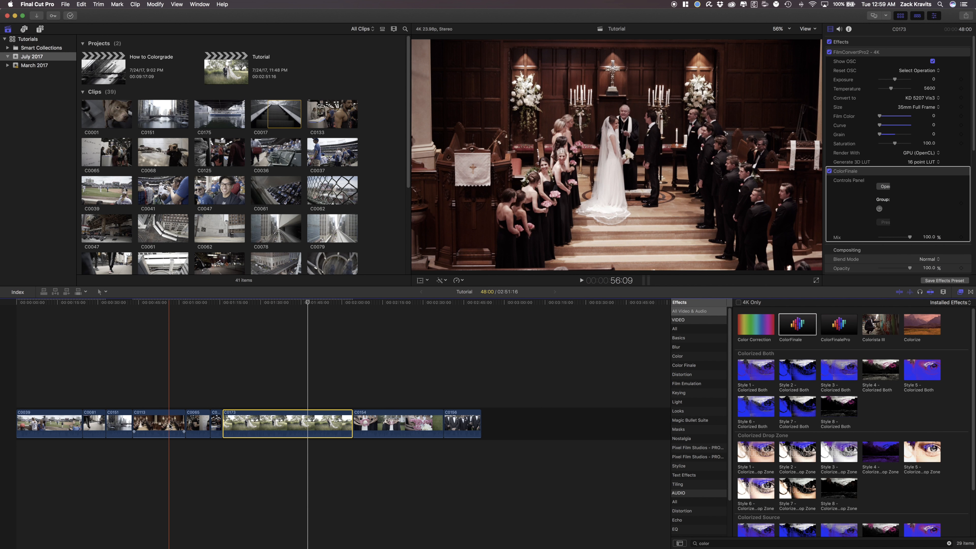
Apply the Vintage.cube LUT from Default Cubes Store to clip C0173 through ColorFinale and set the effect's mix to 70.48%
left_click(885, 186)
left_click(60, 33)
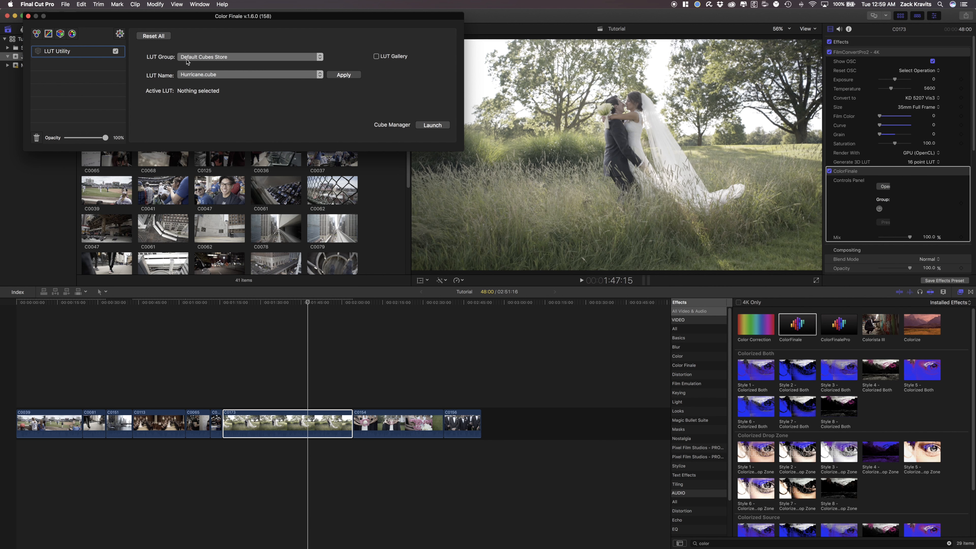
left_click(211, 75)
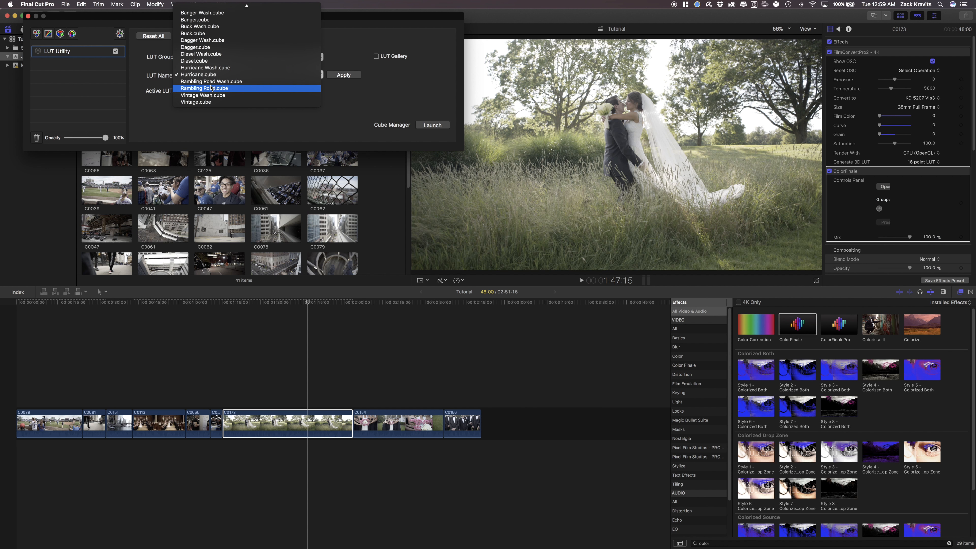
left_click(205, 103)
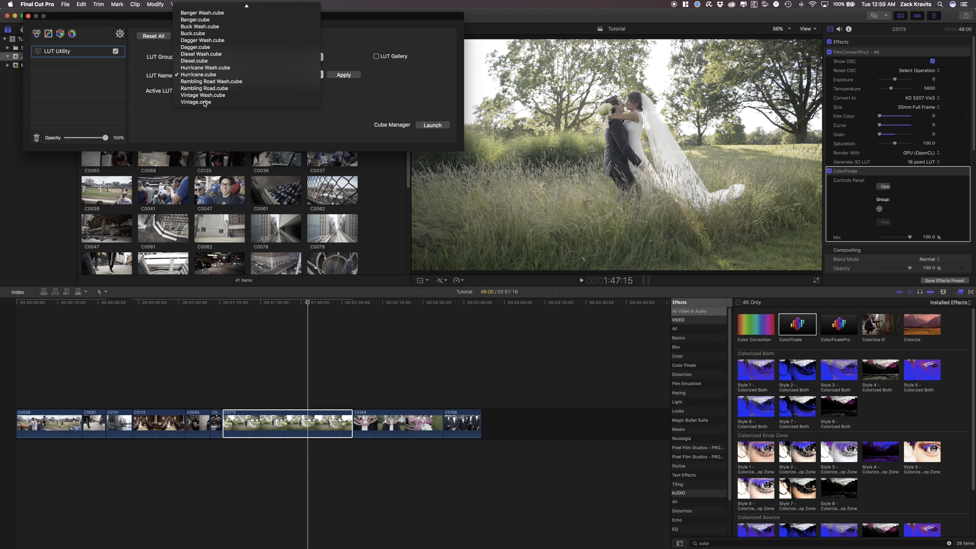
left_click(344, 76)
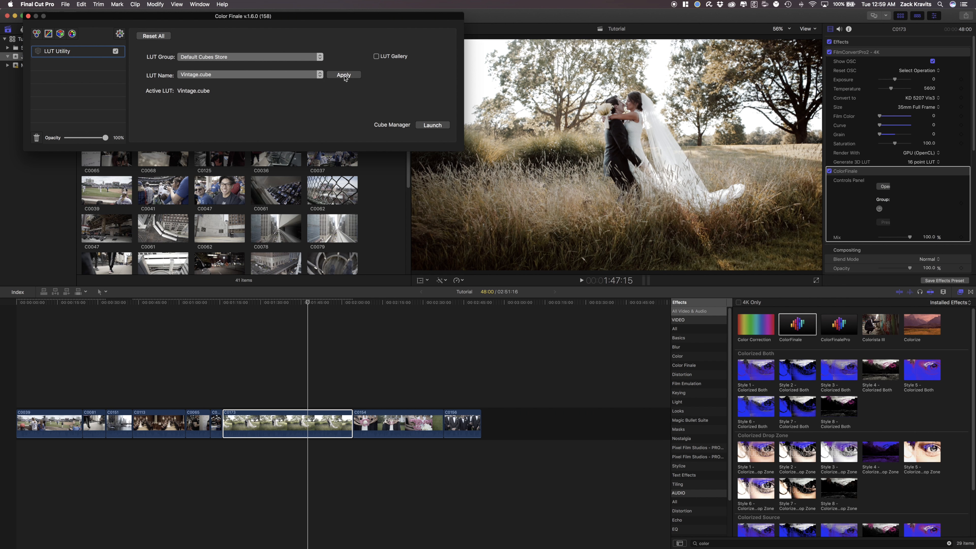
left_click(28, 16)
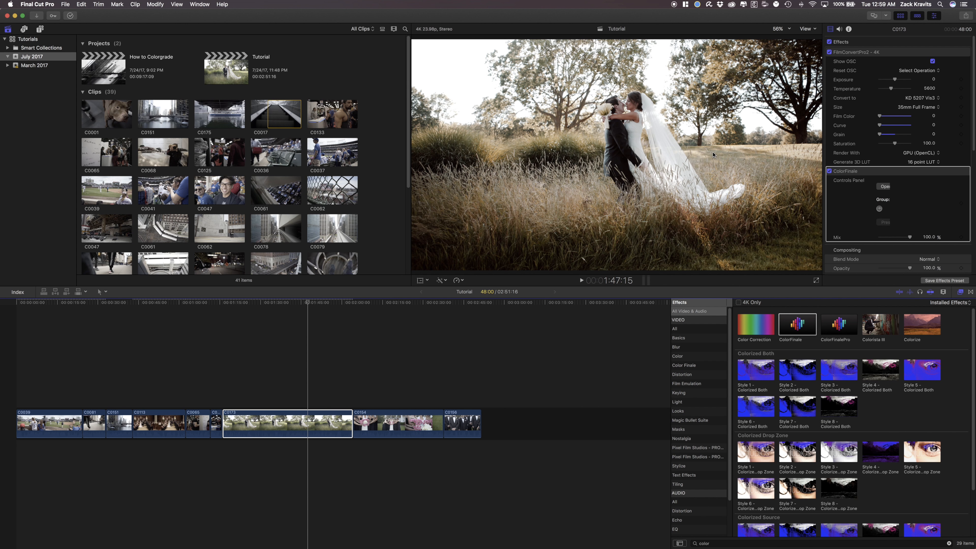
mouse_move(909, 237)
left_mouse_down()
mouse_move(858, 236)
mouse_move(902, 241)
left_mouse_up()
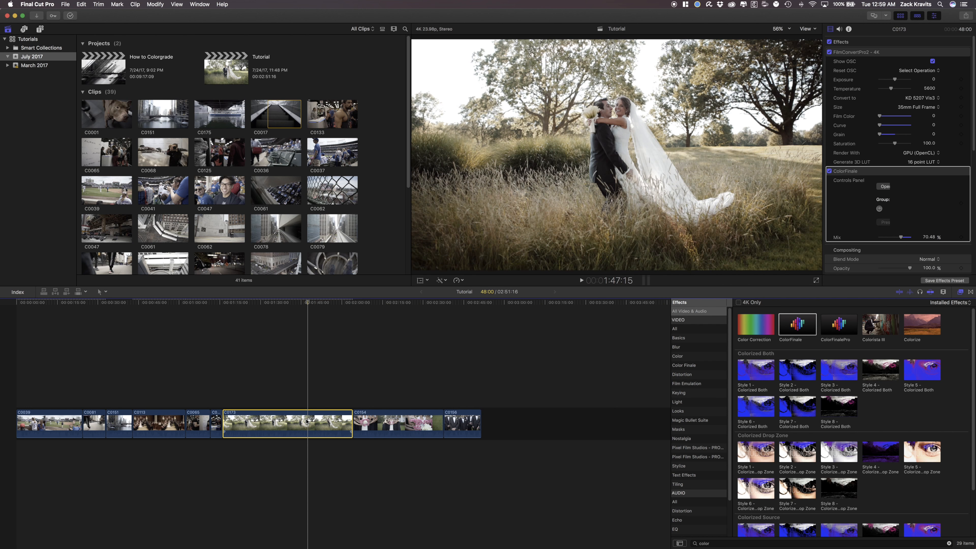
Add a 6 Vectors layer to the ColorFinale correction on clip C0173
left_click(884, 186)
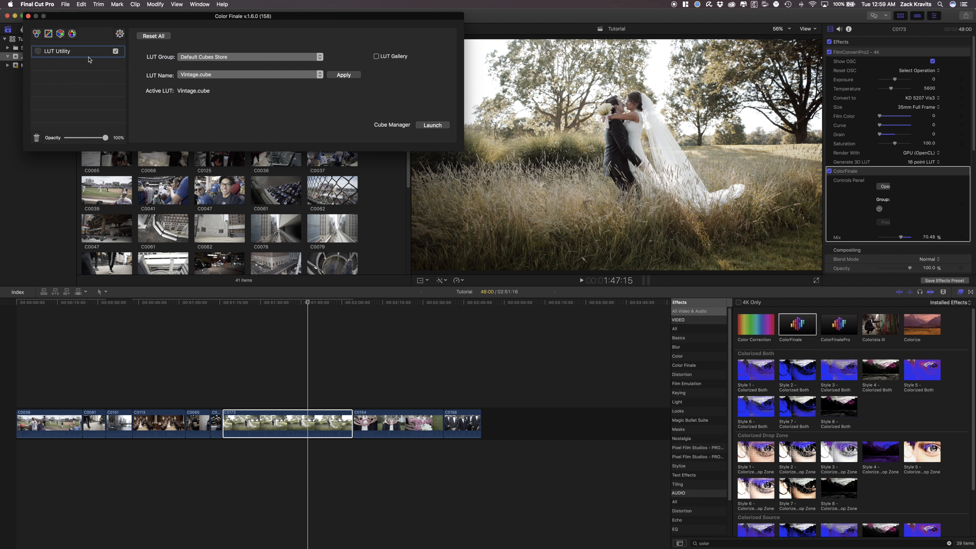
left_click(72, 34)
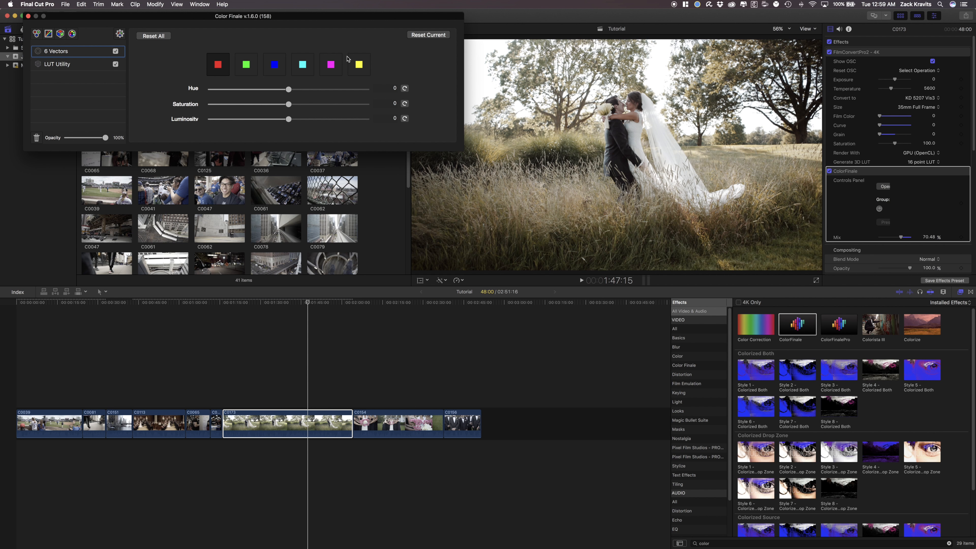
left_click_drag(333, 17, 320, 15)
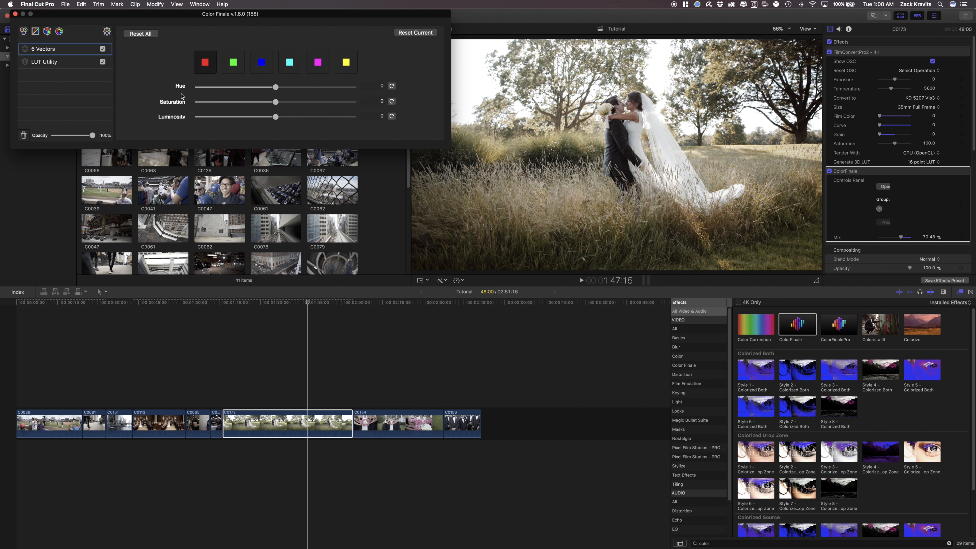
Try shifting the red vector's hue in both directions, resetting it each time, and close the ColorFinale controls
left_click_drag(276, 89, 299, 89)
left_click(392, 86)
mouse_move(275, 88)
left_mouse_down()
mouse_move(239, 89)
mouse_move(274, 89)
left_mouse_up()
left_click(392, 86)
left_click(14, 16)
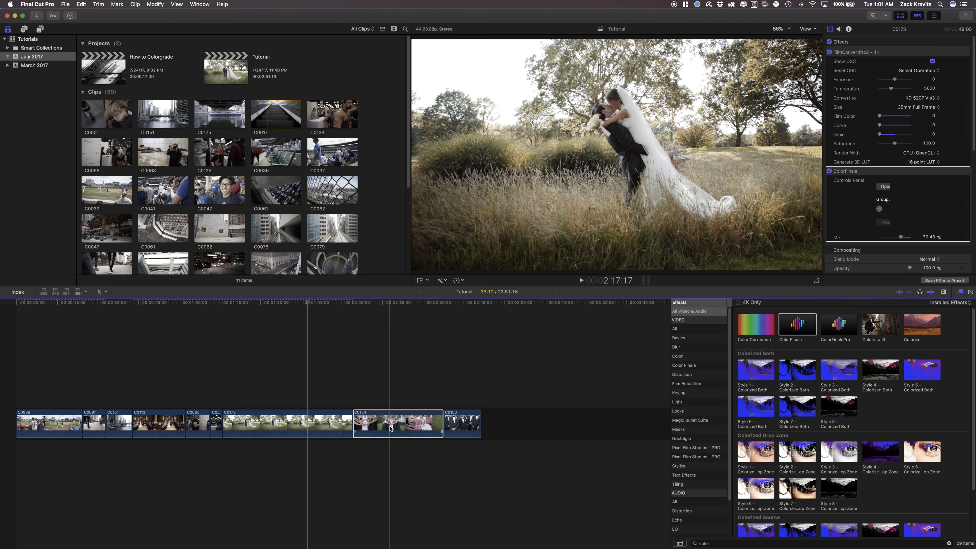
Paste the FilmConvertPro2 - 4K and ColorFinale effects copied from clip C0173 onto clip C0154 and play it back
left_click(388, 415)
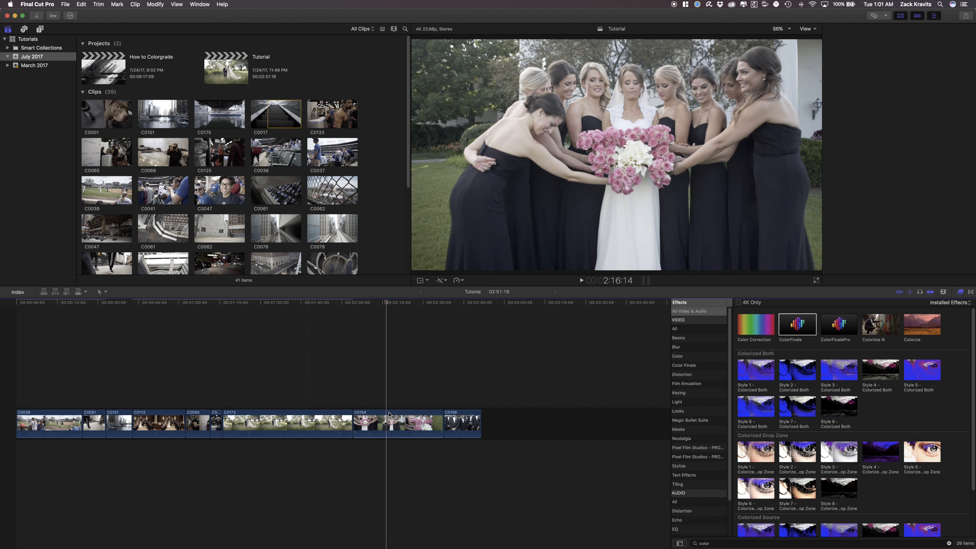
left_click(81, 4)
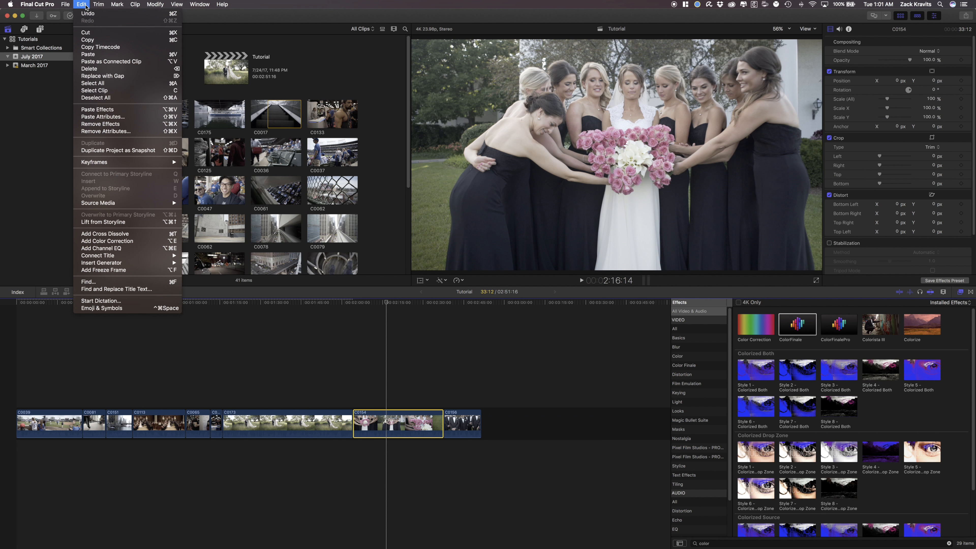
left_click(114, 117)
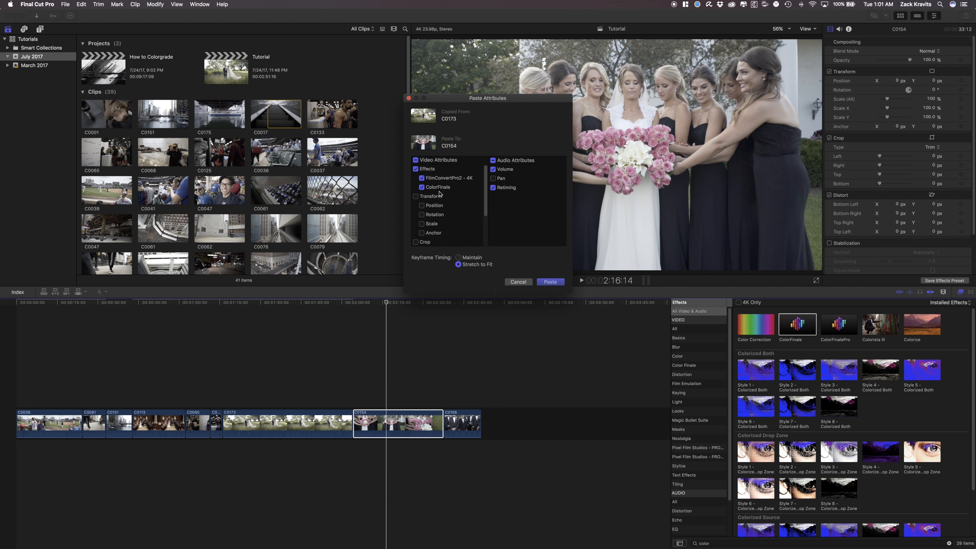
scroll(440, 200, "down", 3)
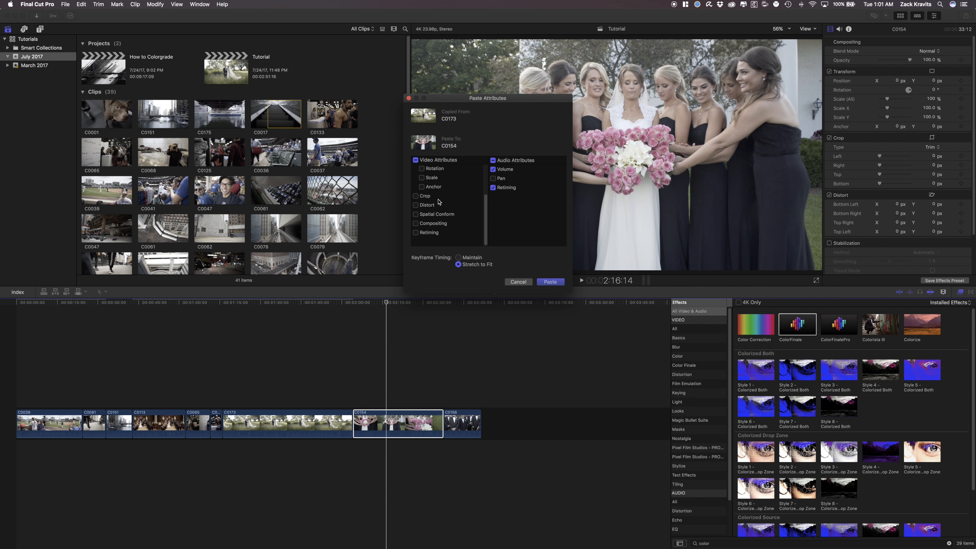
left_click(492, 160)
left_click(492, 160)
scroll(457, 233, "up", 3)
left_click(549, 282)
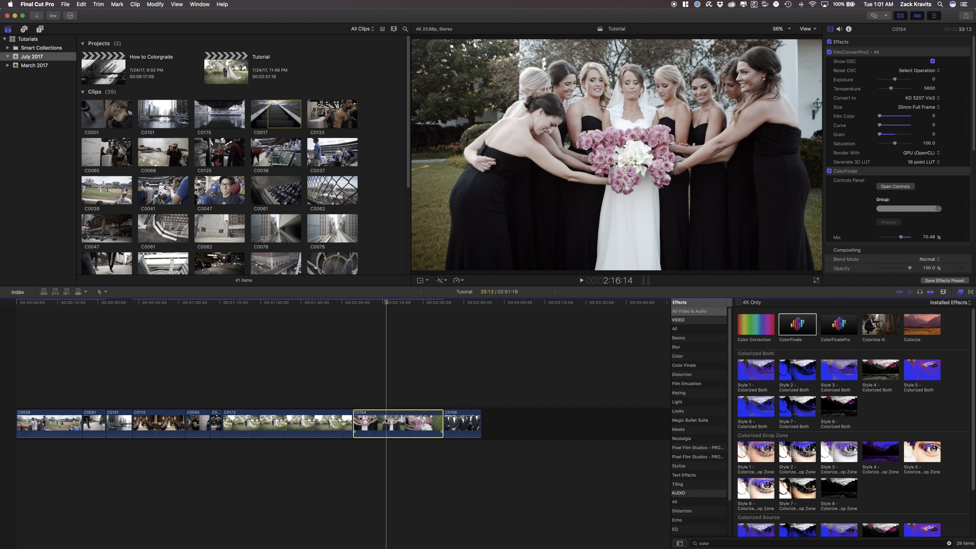
key("space")
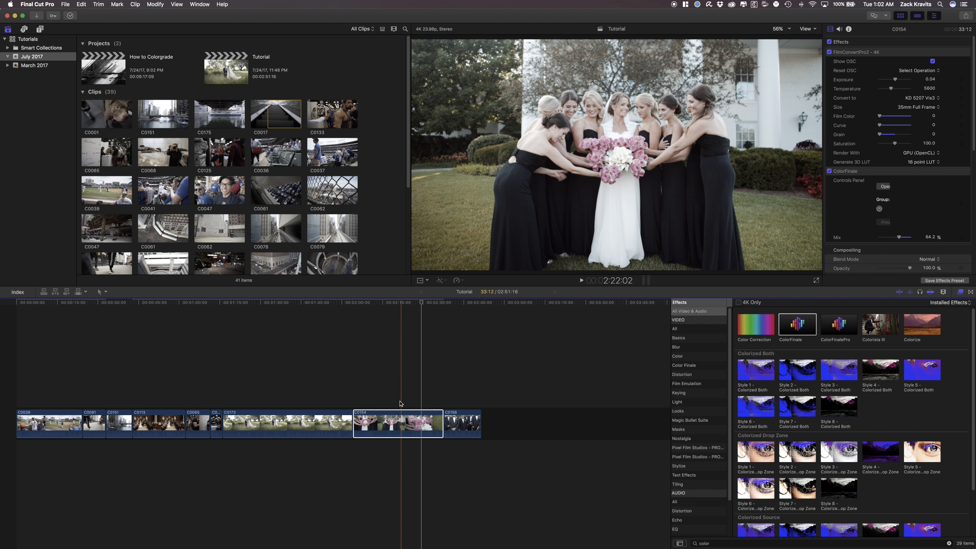
Show the Default Cubes Store LUT Gallery for clip C0156 in ColorFinale's LUT Utility, keeping the viewer unobstructed
left_click(457, 422)
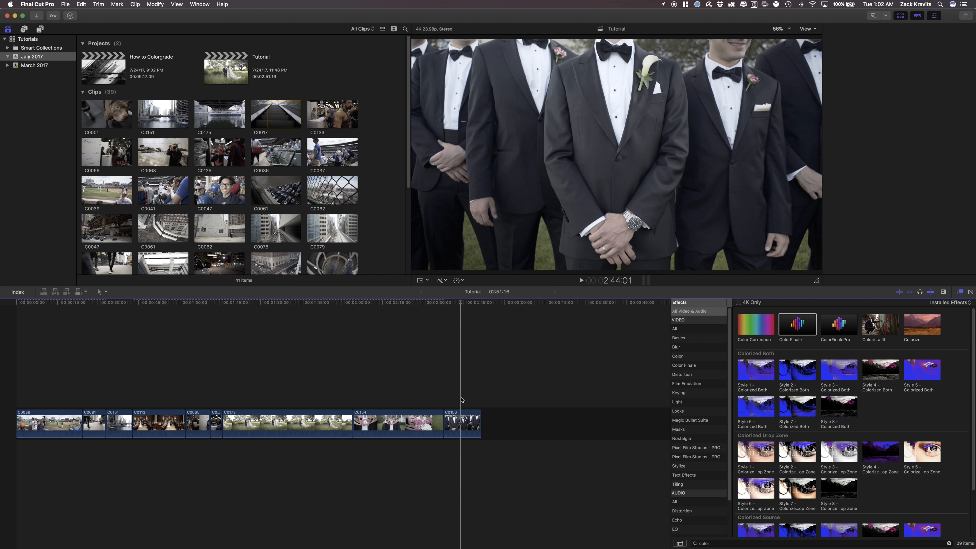
left_click(458, 422)
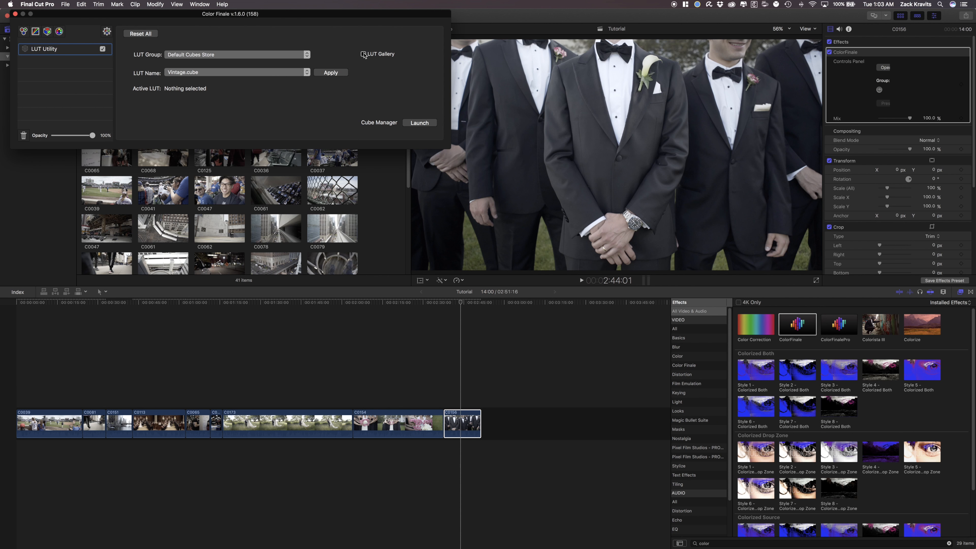
left_click(363, 54)
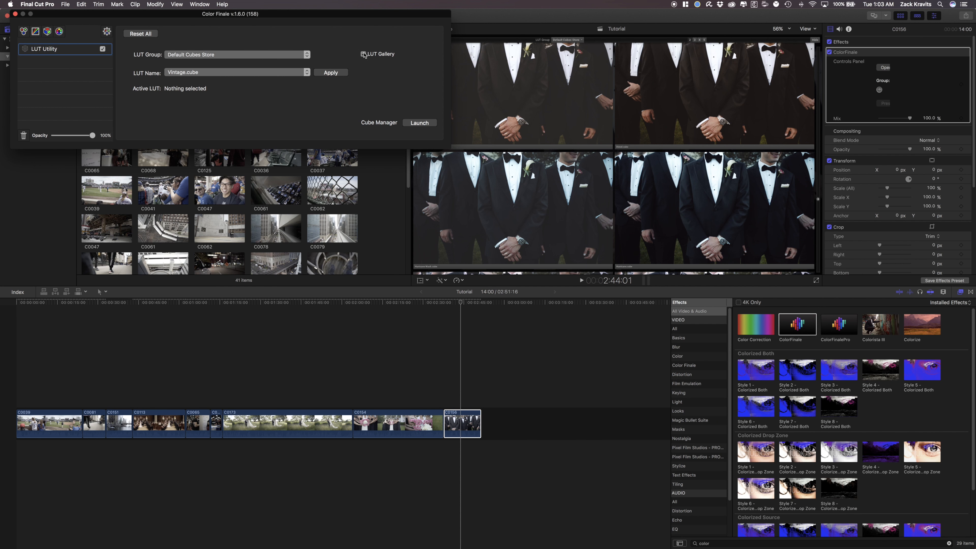
left_click_drag(57, 14, 45, 14)
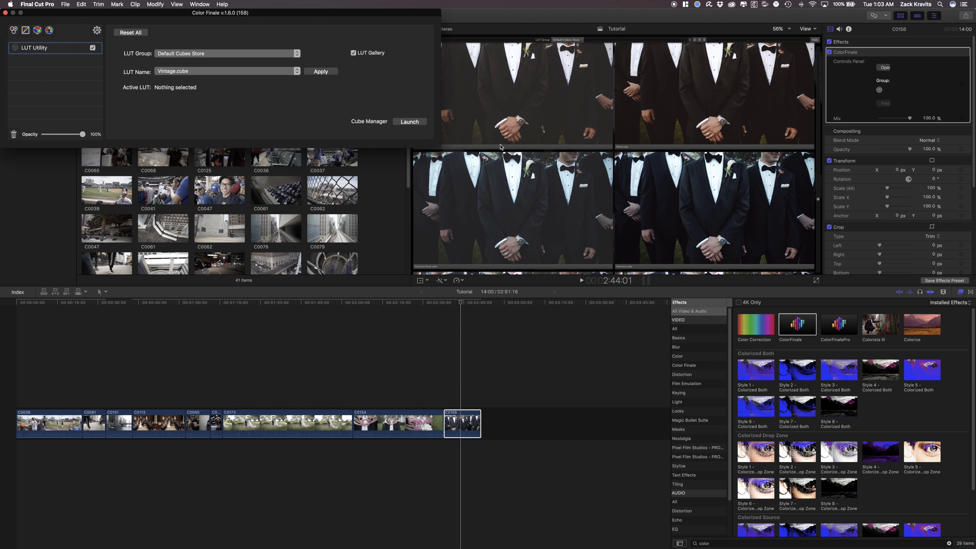